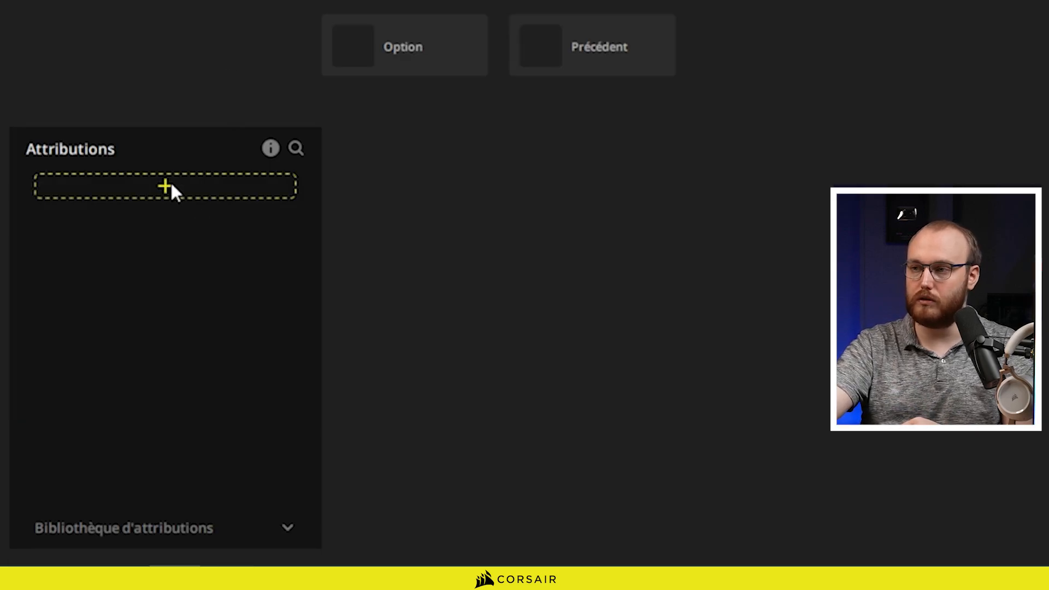
Add a macro assignment for the mouse and record three presses of the numpad 5 key in it
{"action": "left_click", "coordinate": [171, 188]}
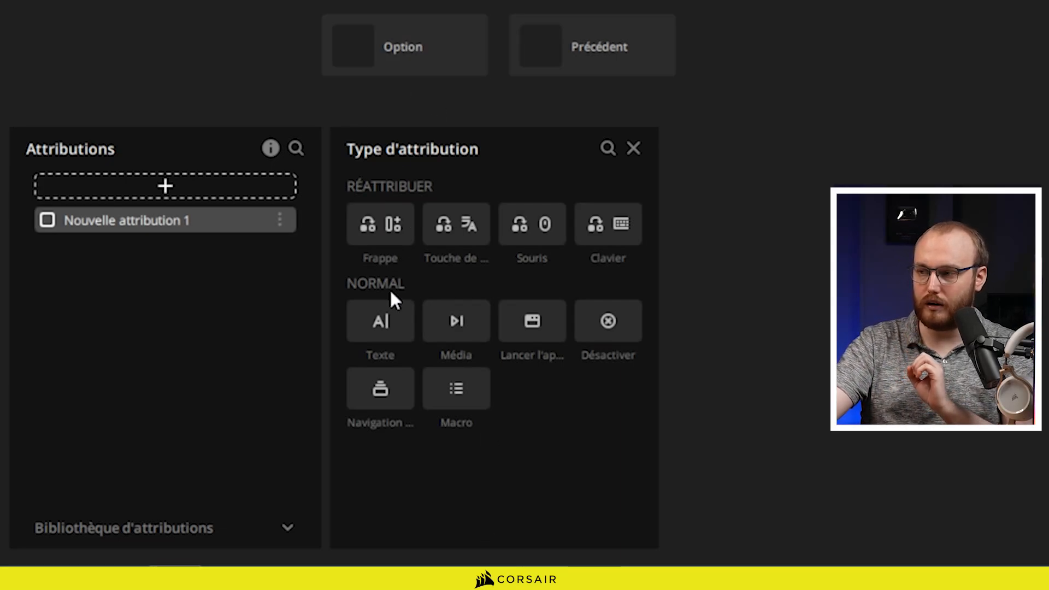
{"action": "left_click", "coordinate": [453, 407]}
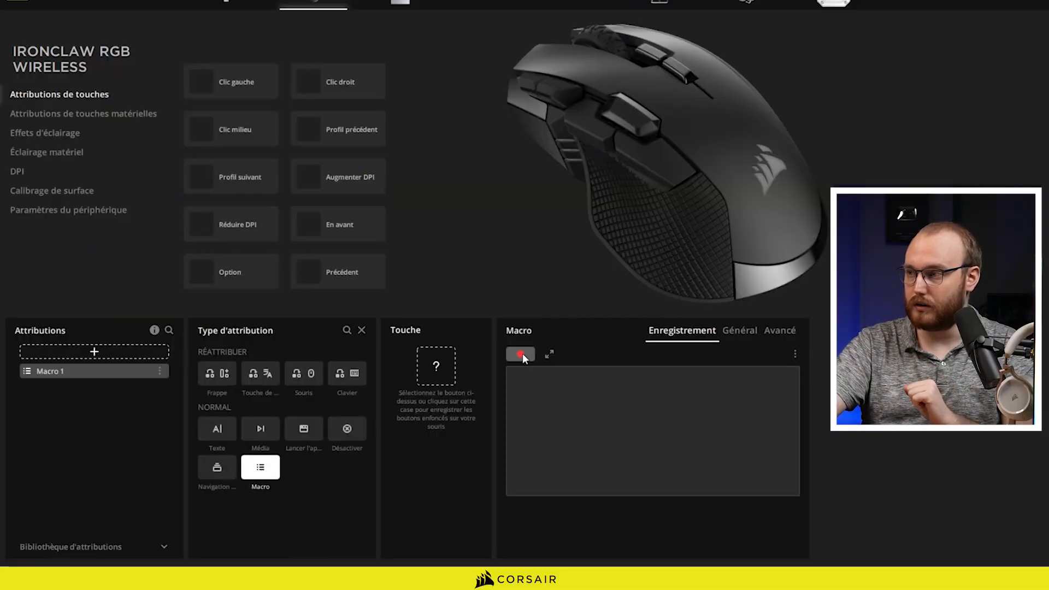
{"action": "left_click", "coordinate": [521, 354]}
{"action": "key", "text": "KP_5"}
{"action": "key", "text": "KP_5"}
{"action": "key", "text": "KP_5"}
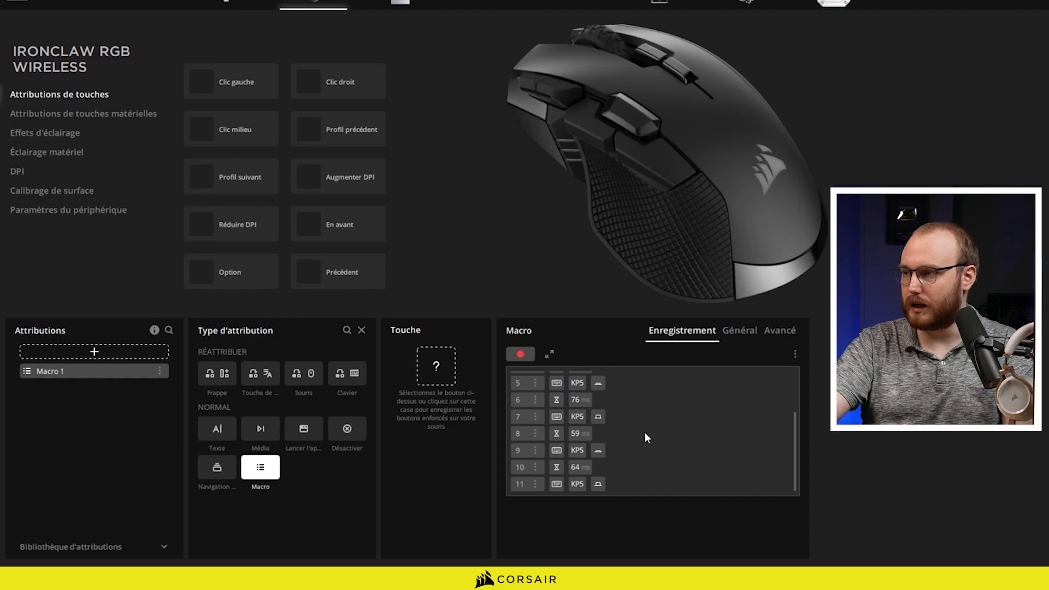
Set the delay on line 2 of the recorded macro to 6 ms
{"action": "scroll", "coordinate": [644, 432], "scroll_direction": "up", "scroll_amount": 2}
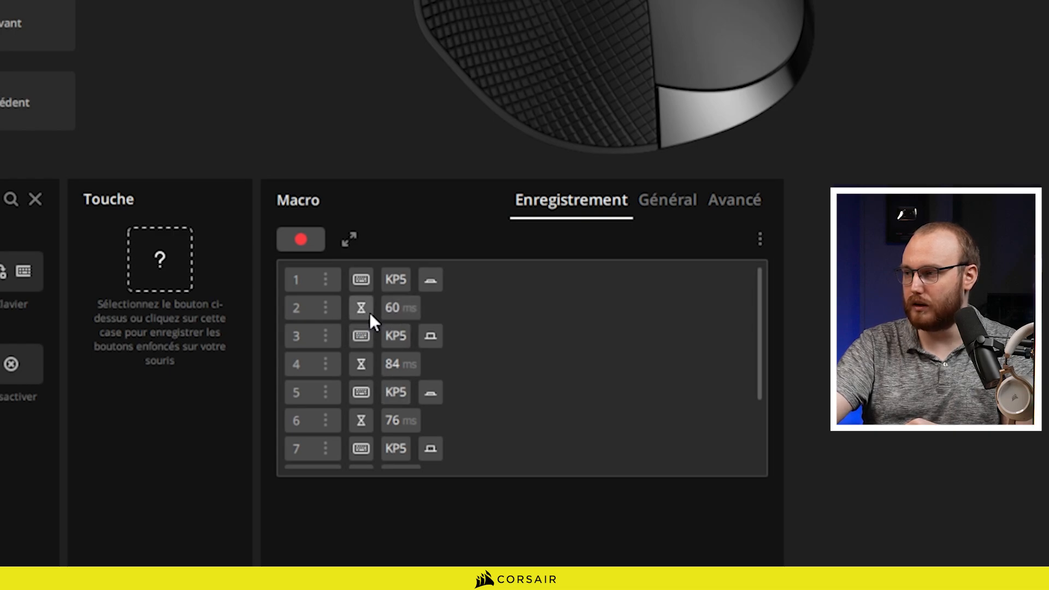
{"action": "left_click", "coordinate": [392, 308]}
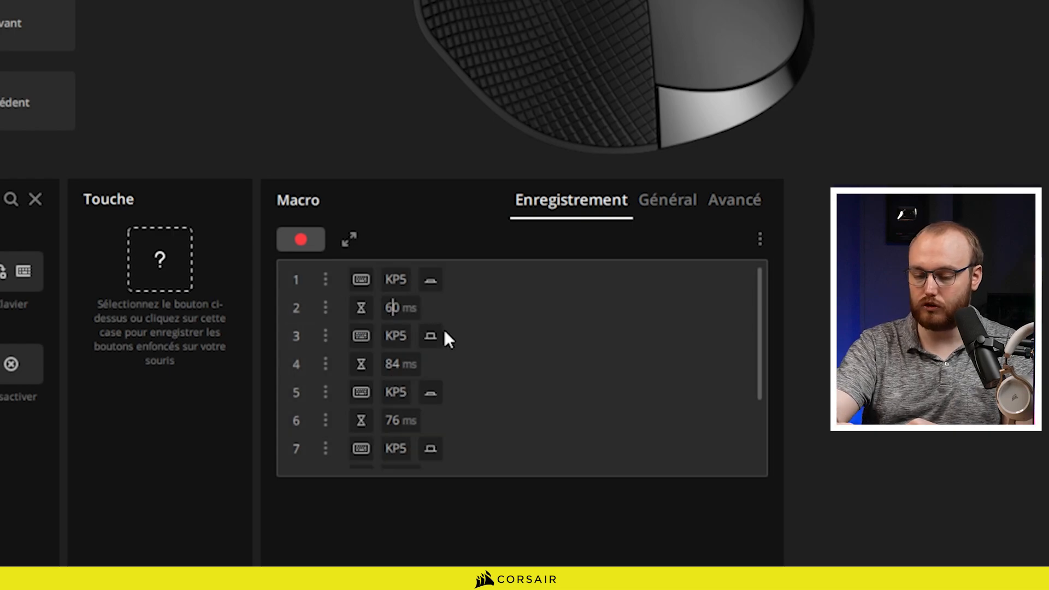
{"action": "key", "text": "Delete"}
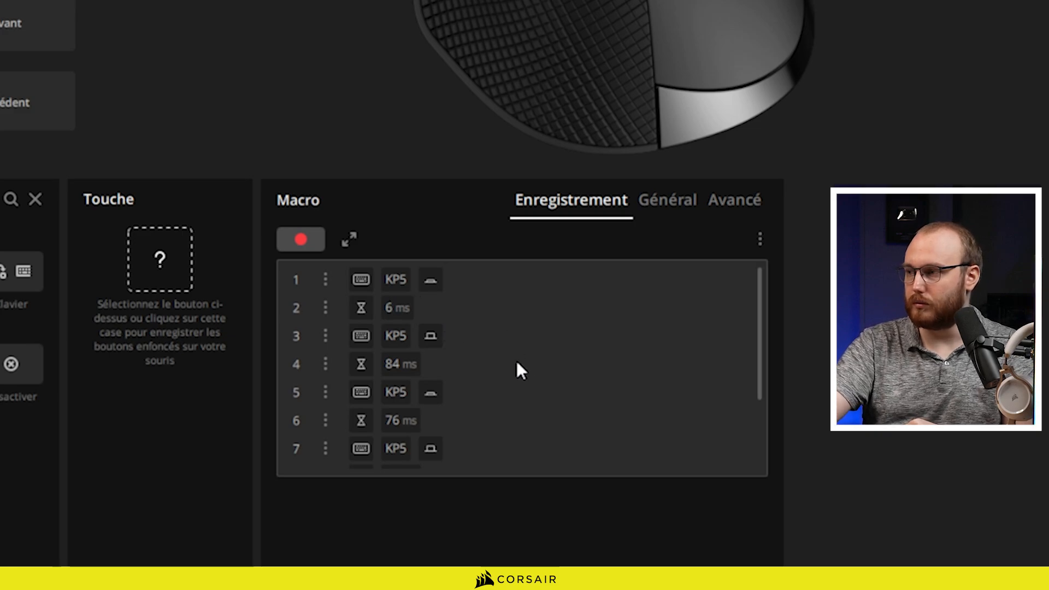
View the key choice for the KP5 event on line 3 of the macro and dismiss it without changes
{"action": "left_click", "coordinate": [355, 336]}
{"action": "left_click", "coordinate": [316, 334]}
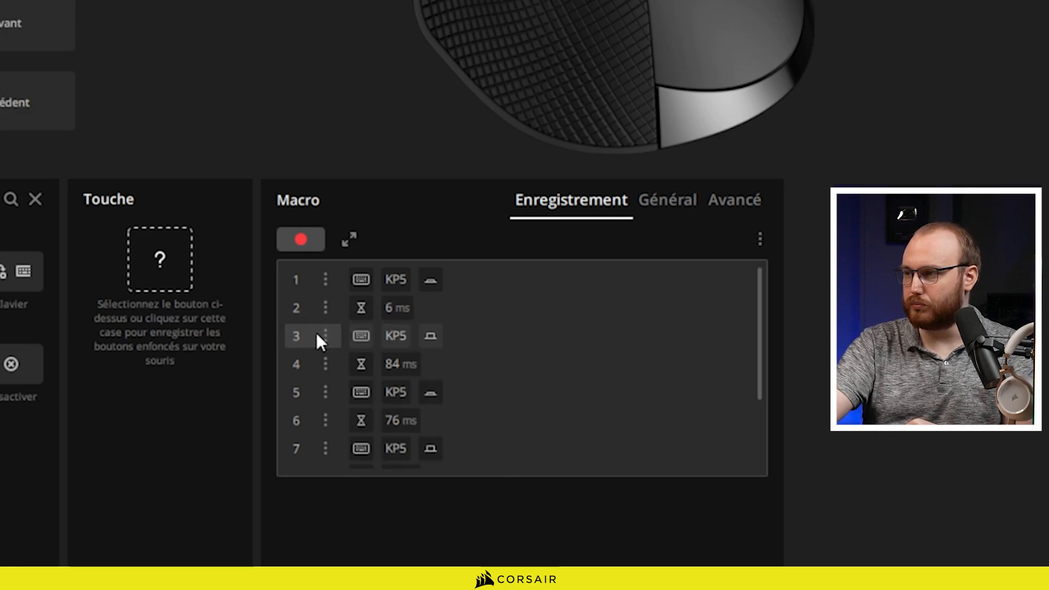
{"action": "left_click", "coordinate": [395, 336]}
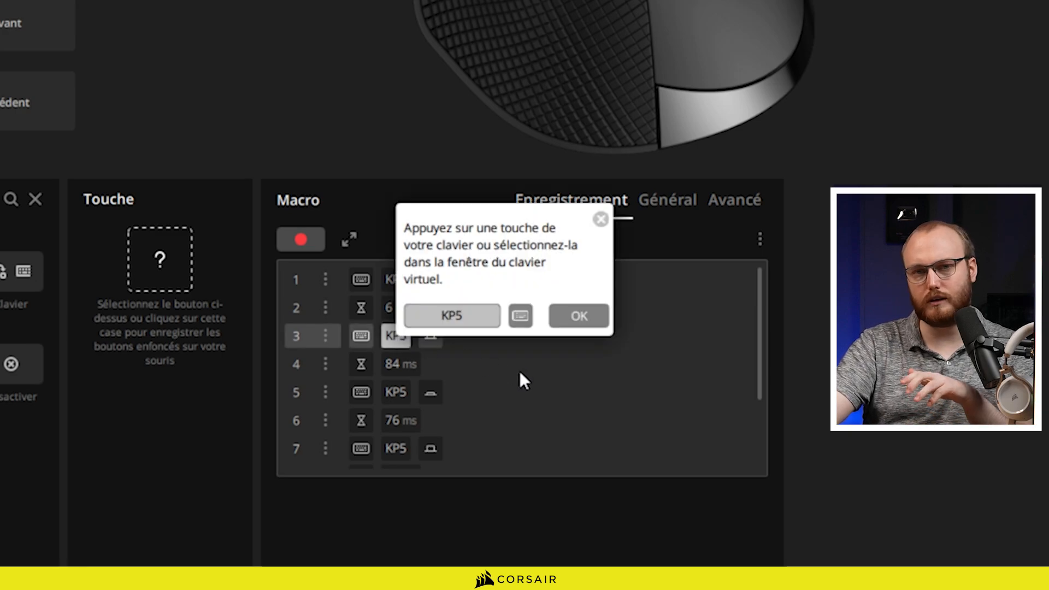
{"action": "left_click", "coordinate": [543, 375]}
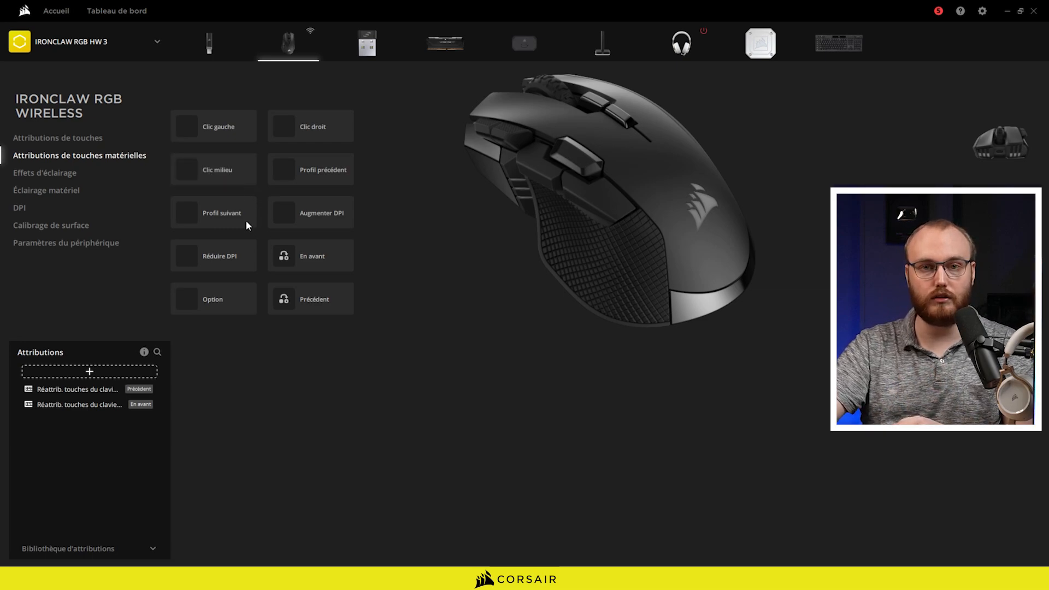
Examine the mouse's Lighting Link and rainbow layers, the available lighting types, and its hardware lighting settings
{"action": "left_click", "coordinate": [39, 173]}
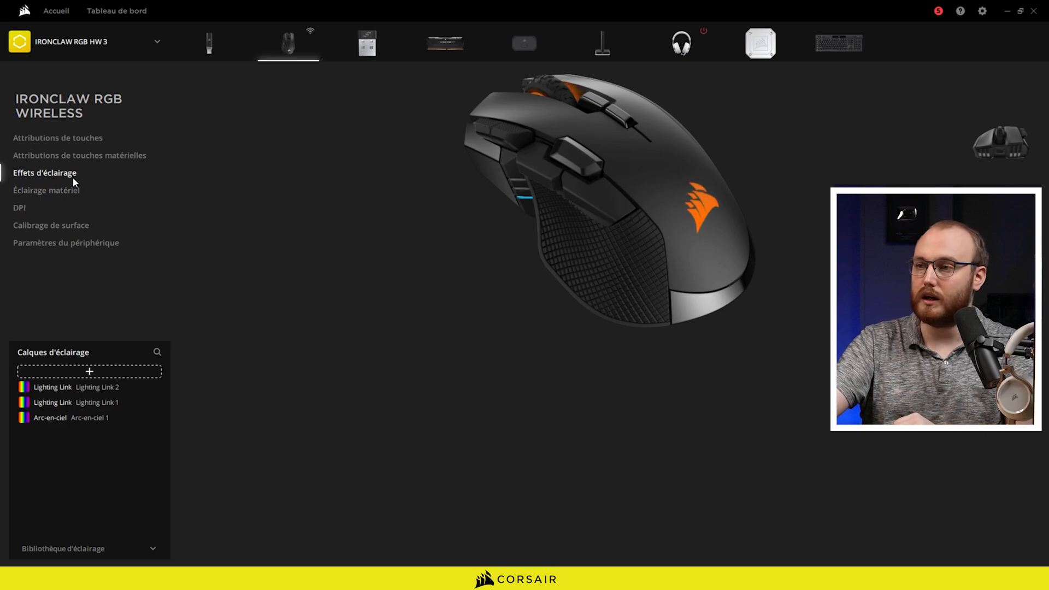
{"action": "left_click", "coordinate": [38, 389]}
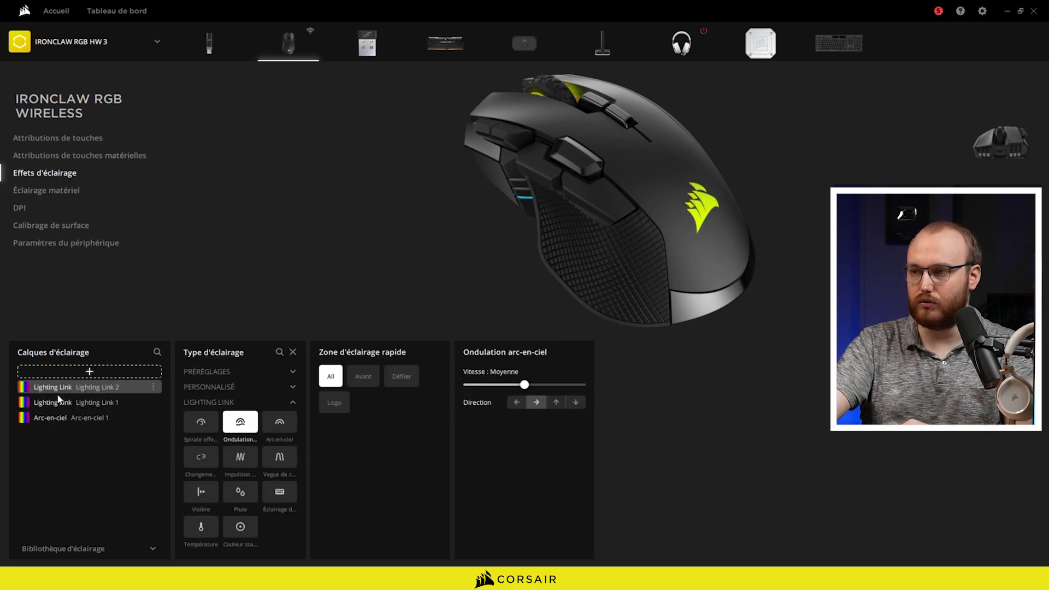
{"action": "left_click", "coordinate": [52, 417]}
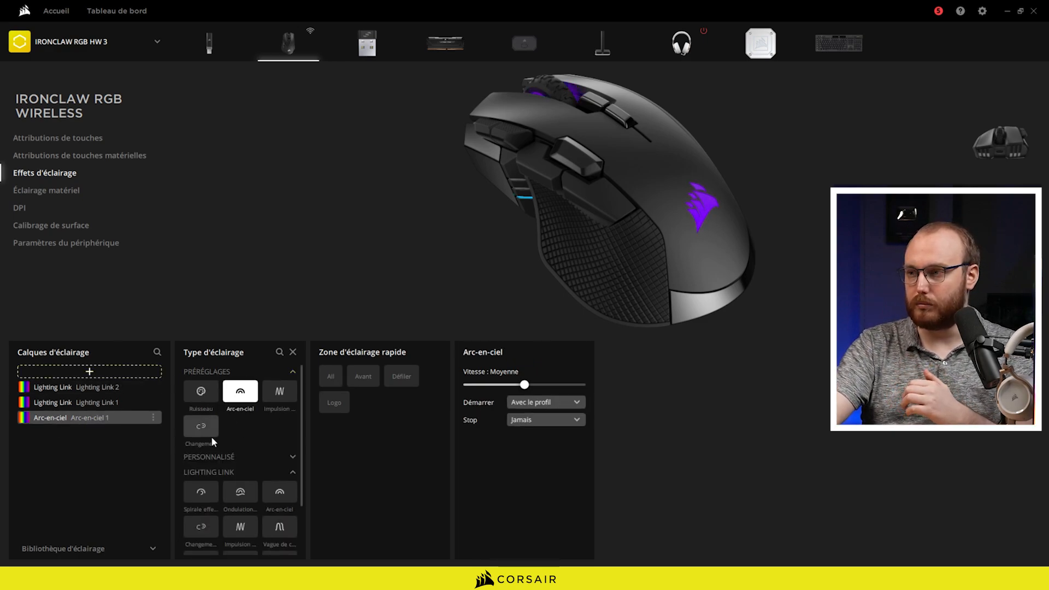
{"action": "left_click", "coordinate": [292, 458]}
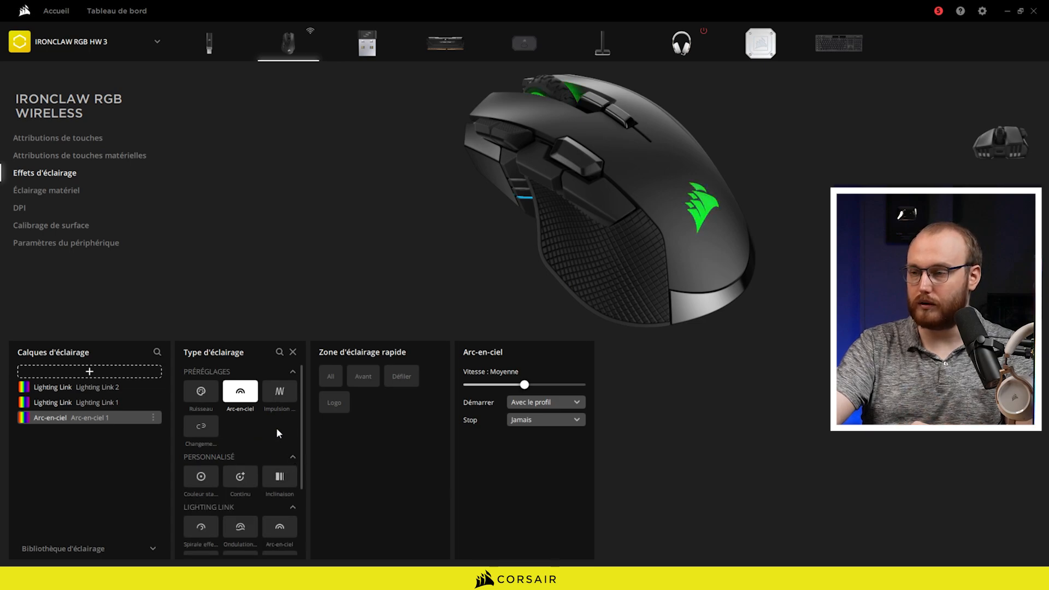
{"action": "scroll", "coordinate": [270, 427], "scroll_direction": "down", "scroll_amount": 3}
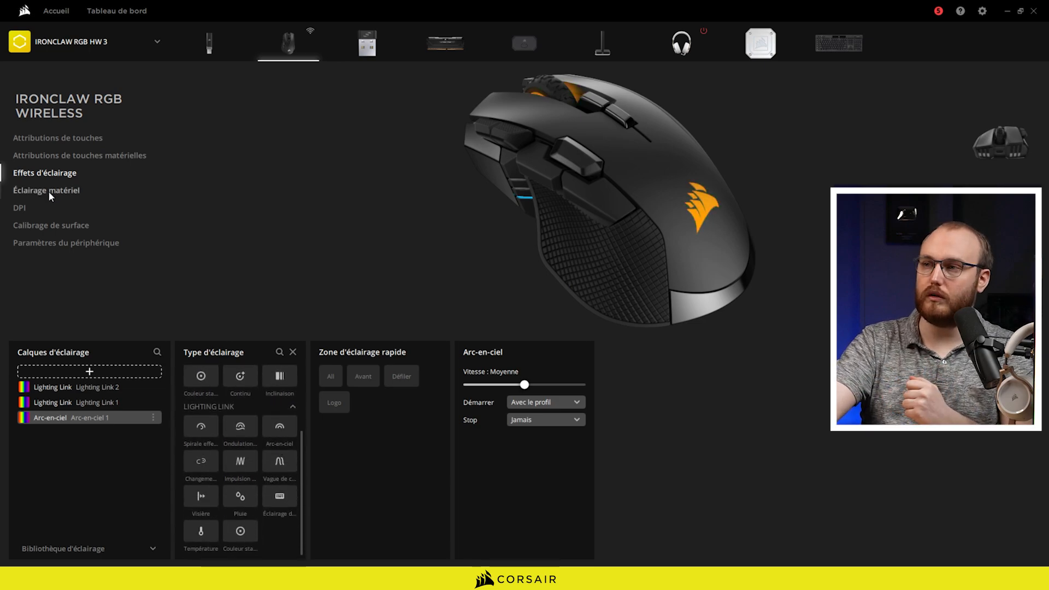
{"action": "left_click", "coordinate": [48, 191]}
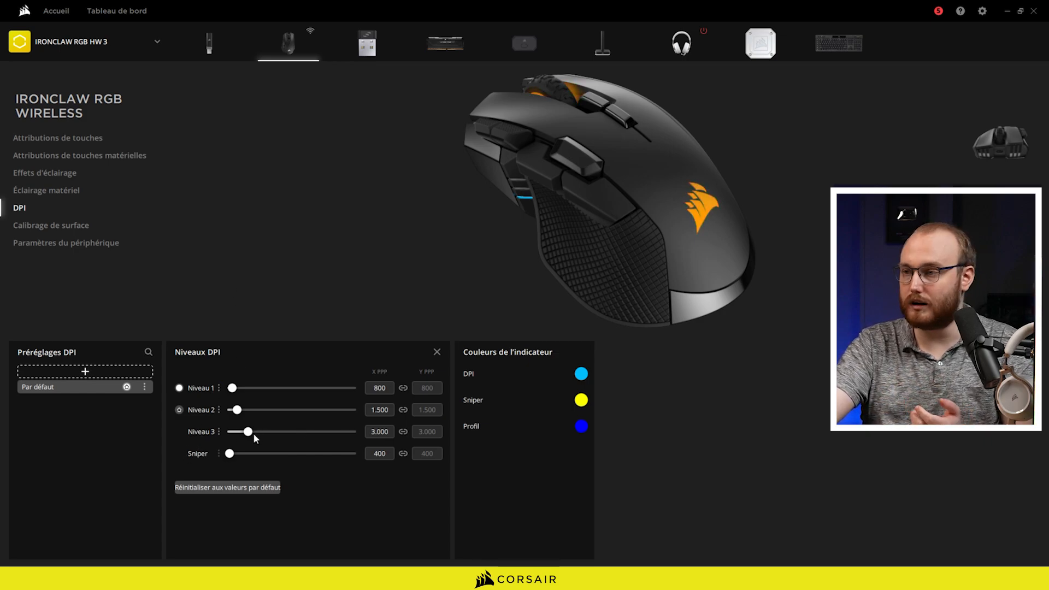
Raise the mouse's DPI Niveau 3 to 18,000, and lower it to about 3,599
{"action": "left_click_drag", "start_coordinate": [251, 433], "coordinate": [366, 437]}
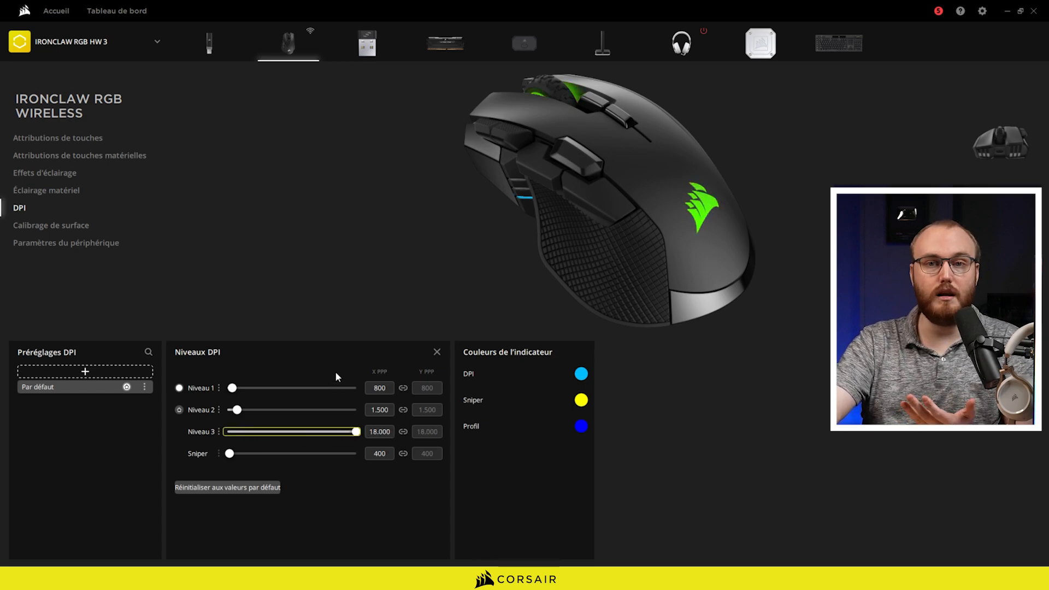
{"action": "left_click_drag", "start_coordinate": [353, 436], "coordinate": [258, 432]}
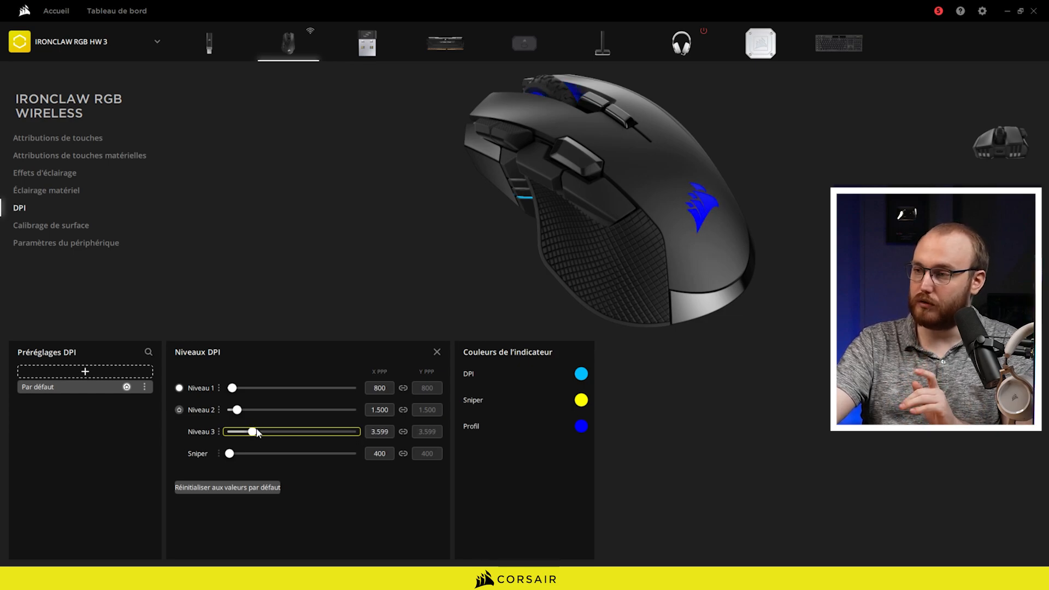
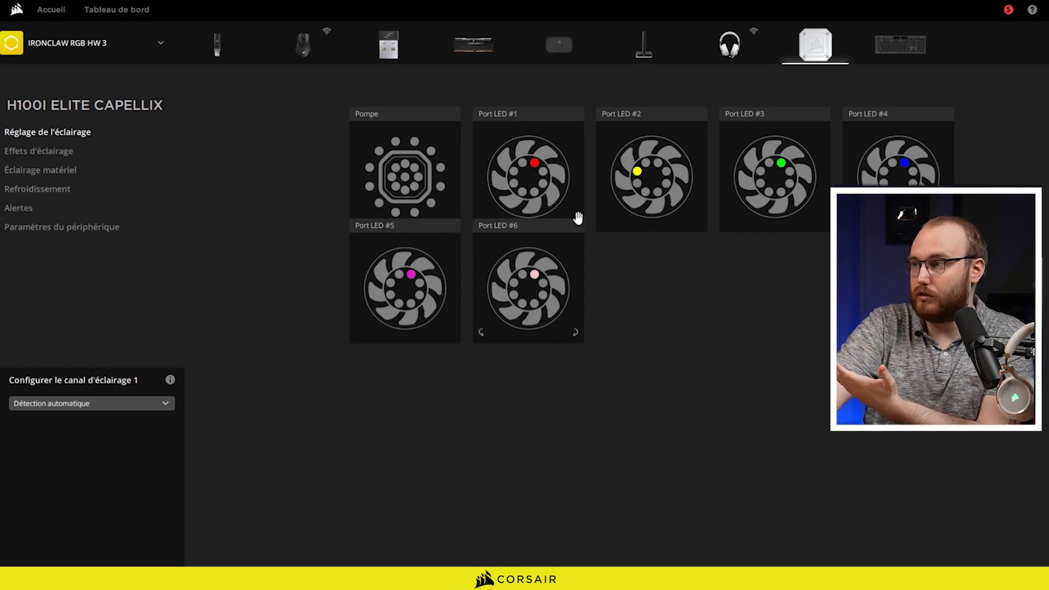
Add a new lighting layer to the H100i Elite Capellix and browse its preset lighting types
{"action": "mouse_move", "coordinate": [535, 166]}
{"action": "left_mouse_down"}
{"action": "mouse_move", "coordinate": [686, 177]}
{"action": "mouse_move", "coordinate": [675, 217]}
{"action": "mouse_move", "coordinate": [627, 174]}
{"action": "mouse_move", "coordinate": [511, 172]}
{"action": "mouse_move", "coordinate": [524, 175]}
{"action": "left_mouse_up"}
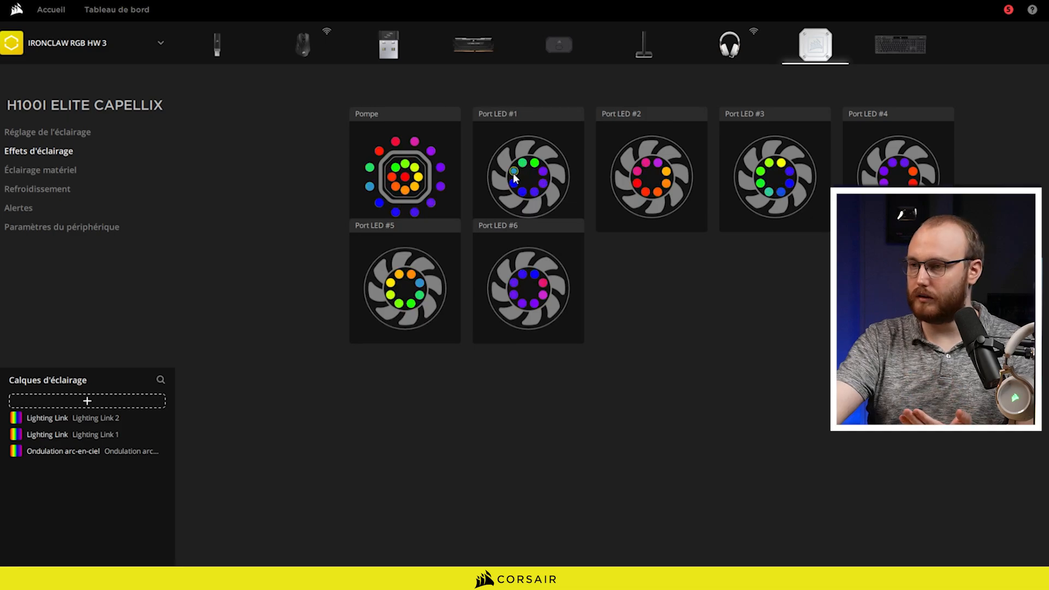
{"action": "left_click", "coordinate": [89, 402]}
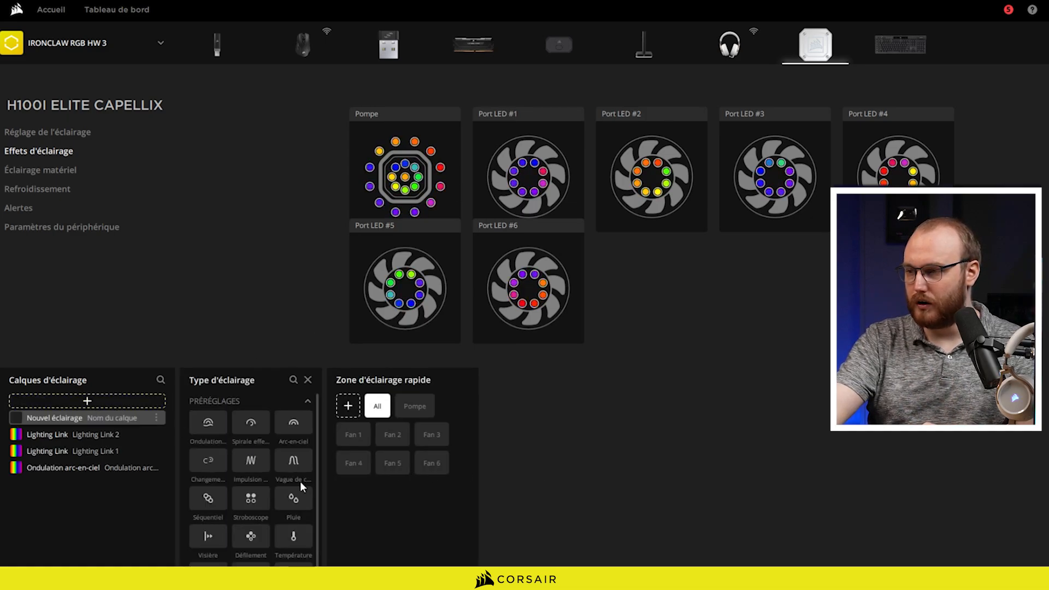
{"action": "scroll", "coordinate": [286, 468], "scroll_direction": "down", "scroll_amount": 1}
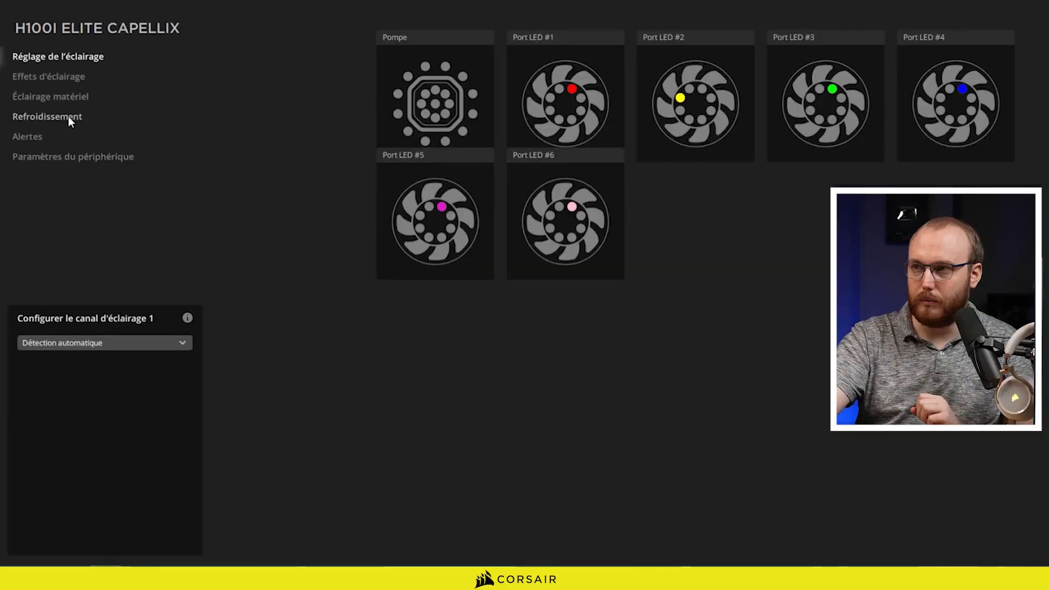
Create a custom-curve cooling preset and place its upper points at 100 °C, 88 °C with 64%, and 77 °C with 46%
{"action": "left_click", "coordinate": [68, 117]}
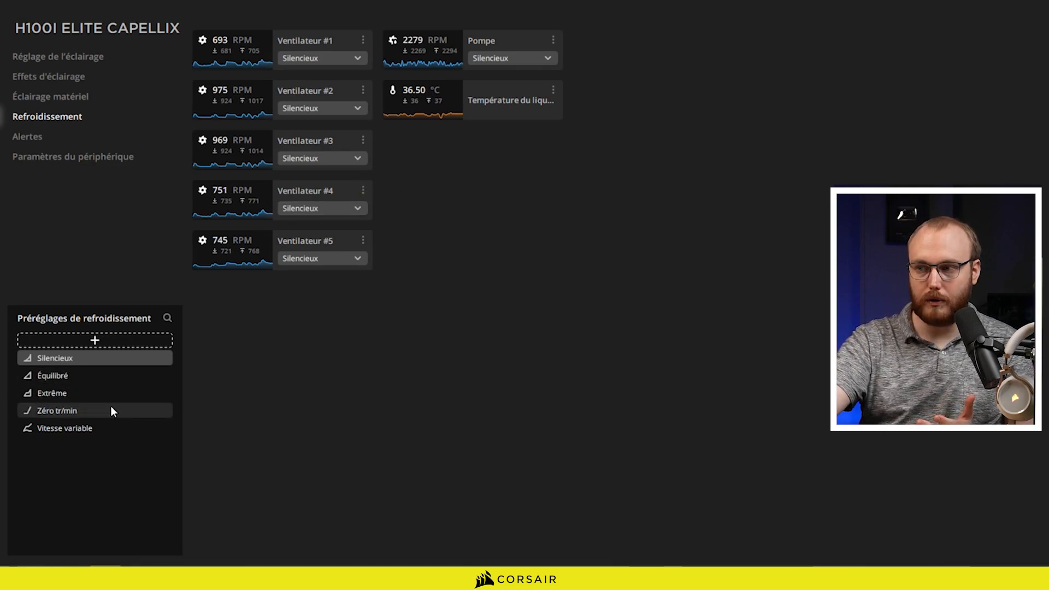
{"action": "left_click", "coordinate": [96, 342]}
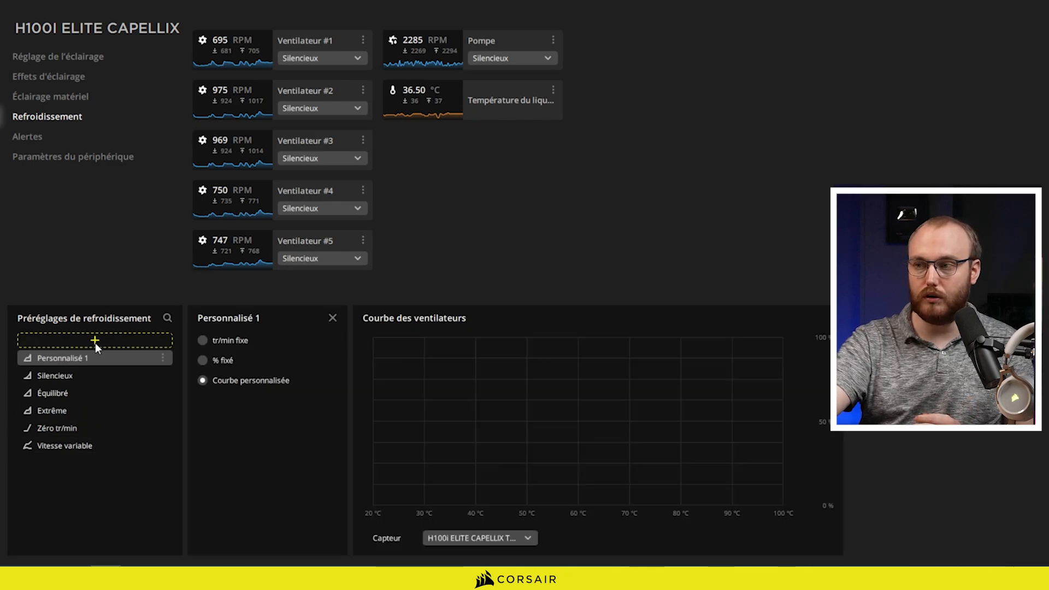
{"action": "left_click_drag", "start_coordinate": [455, 337], "coordinate": [746, 340]}
{"action": "left_click_drag", "start_coordinate": [458, 364], "coordinate": [726, 402]}
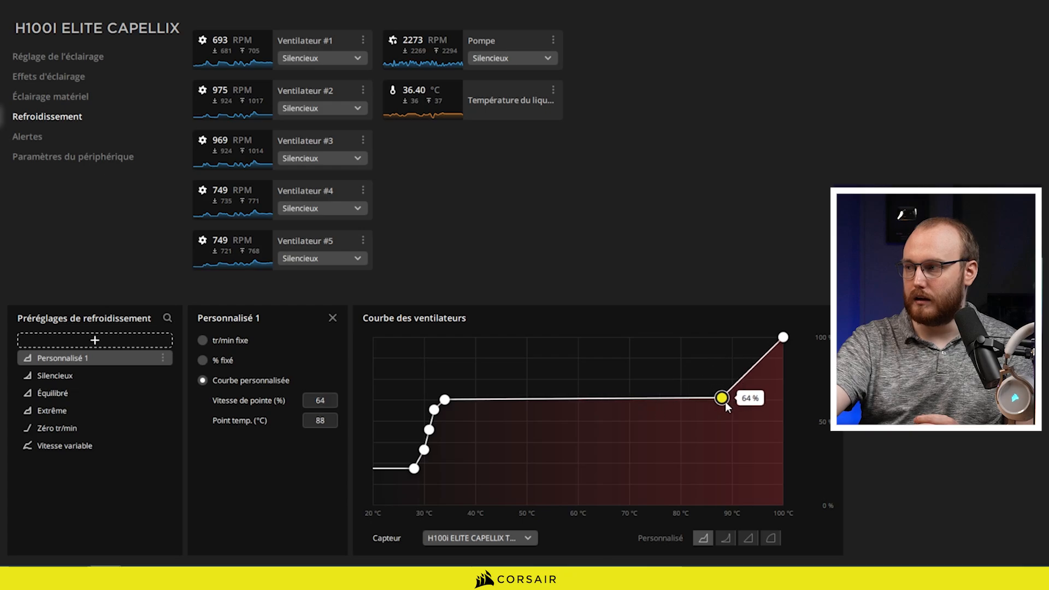
{"action": "left_click_drag", "start_coordinate": [442, 399], "coordinate": [676, 428]}
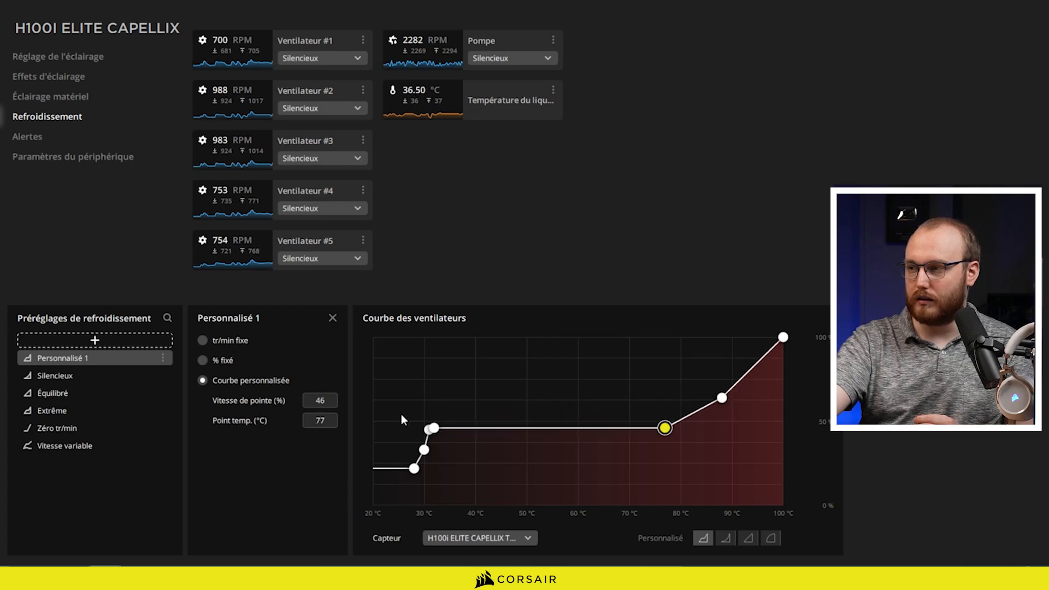
Shape the lower part of the fan curve with points at 66 °C and 29%, about 56 °C, and 42 °C and 21%
{"action": "left_click", "coordinate": [437, 429]}
{"action": "left_click_drag", "start_coordinate": [437, 429], "coordinate": [591, 445]}
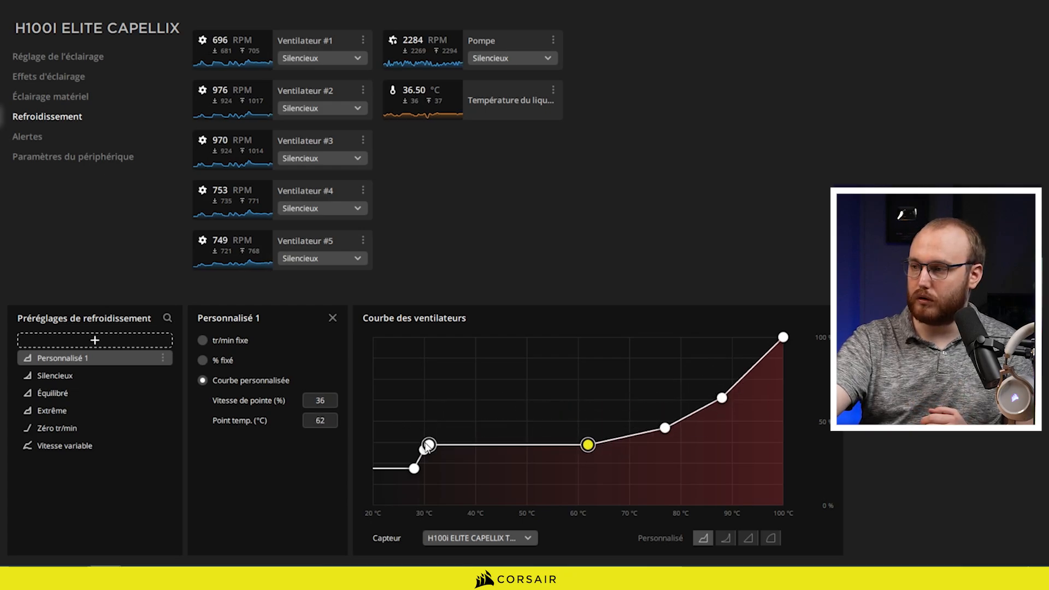
{"action": "left_click_drag", "start_coordinate": [430, 445], "coordinate": [558, 464]}
{"action": "left_click_drag", "start_coordinate": [424, 464], "coordinate": [486, 470]}
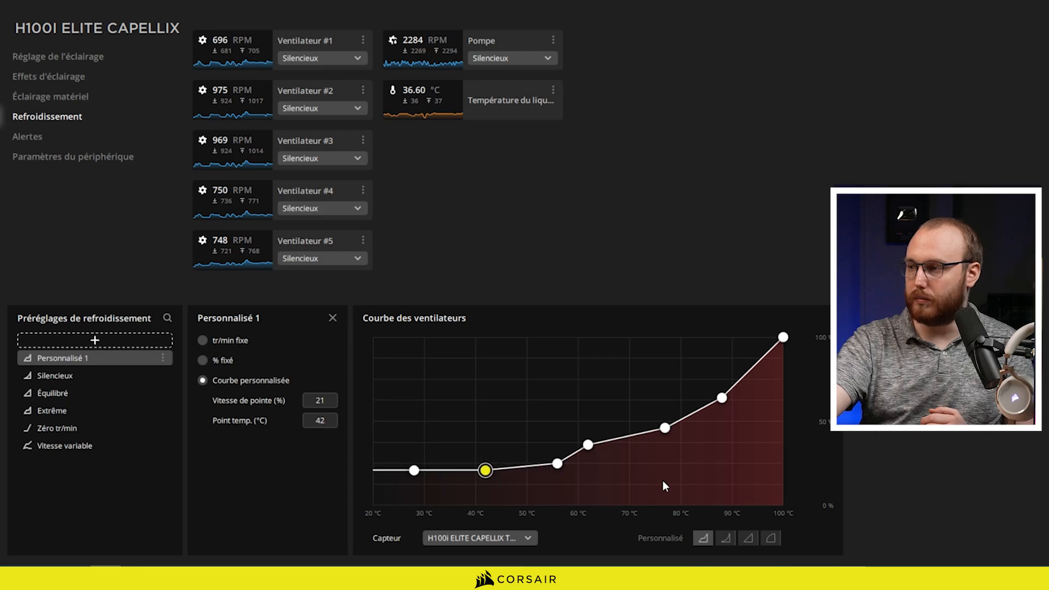
{"action": "left_click_drag", "start_coordinate": [587, 444], "coordinate": [609, 458]}
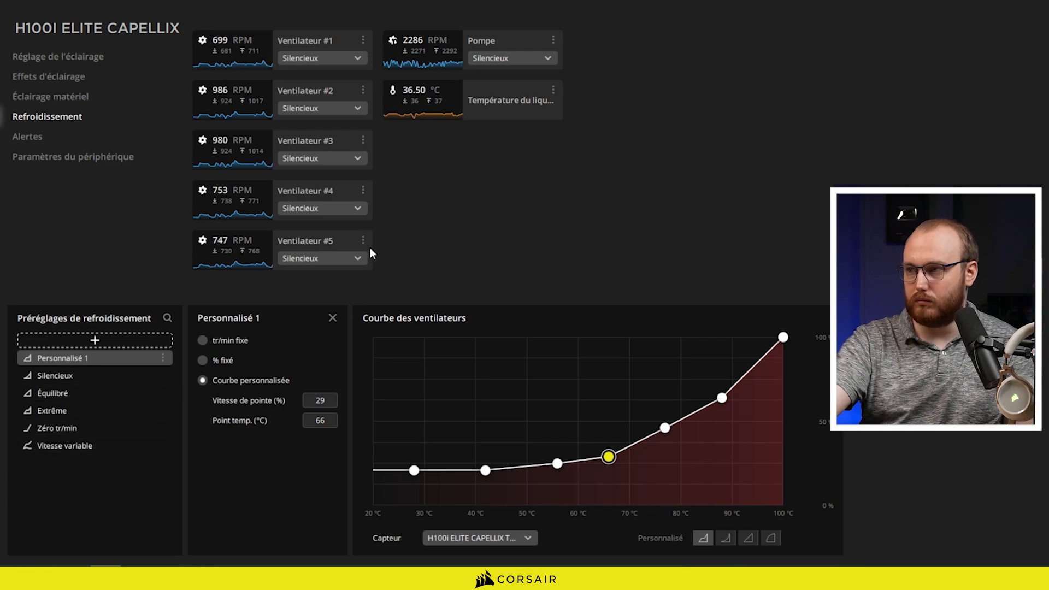
Assign the Personnalisé 1 preset to Ventilateur #1, and switch that fan back to Silencieux
{"action": "left_click", "coordinate": [321, 57]}
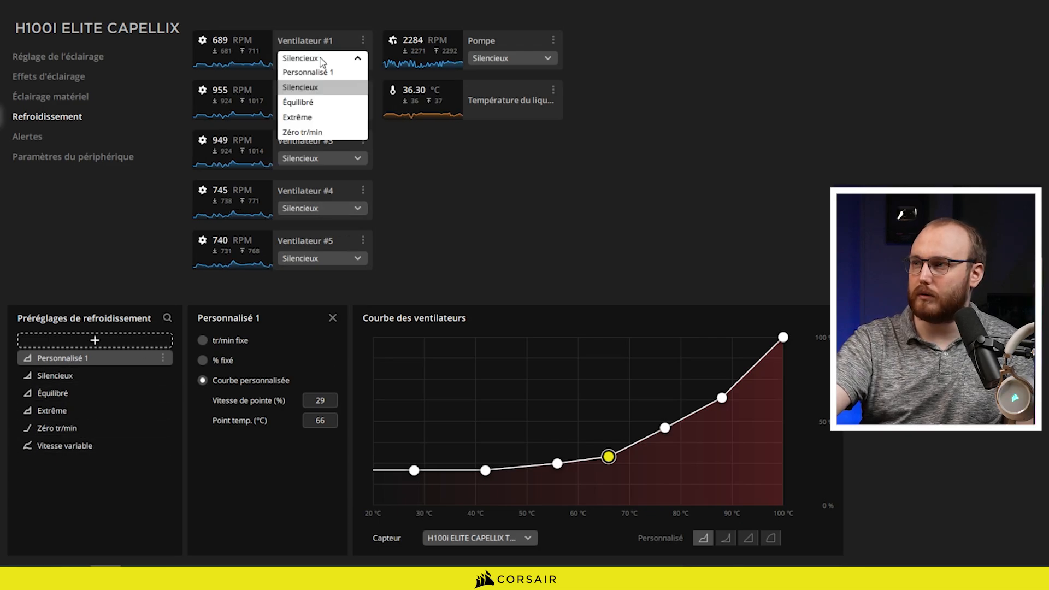
{"action": "left_click", "coordinate": [326, 75]}
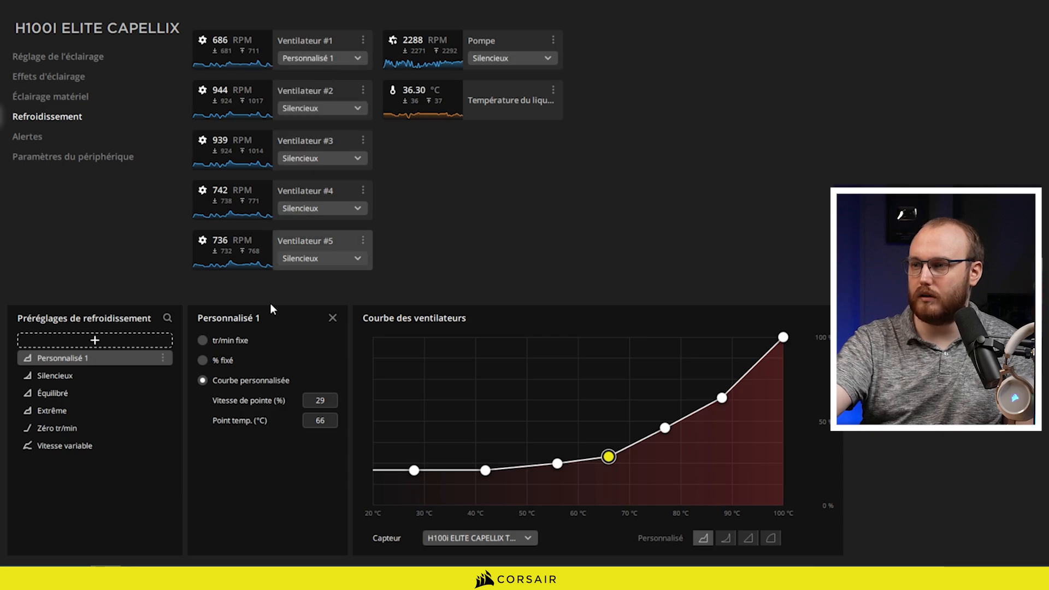
{"action": "left_click", "coordinate": [354, 60]}
{"action": "left_click", "coordinate": [310, 88]}
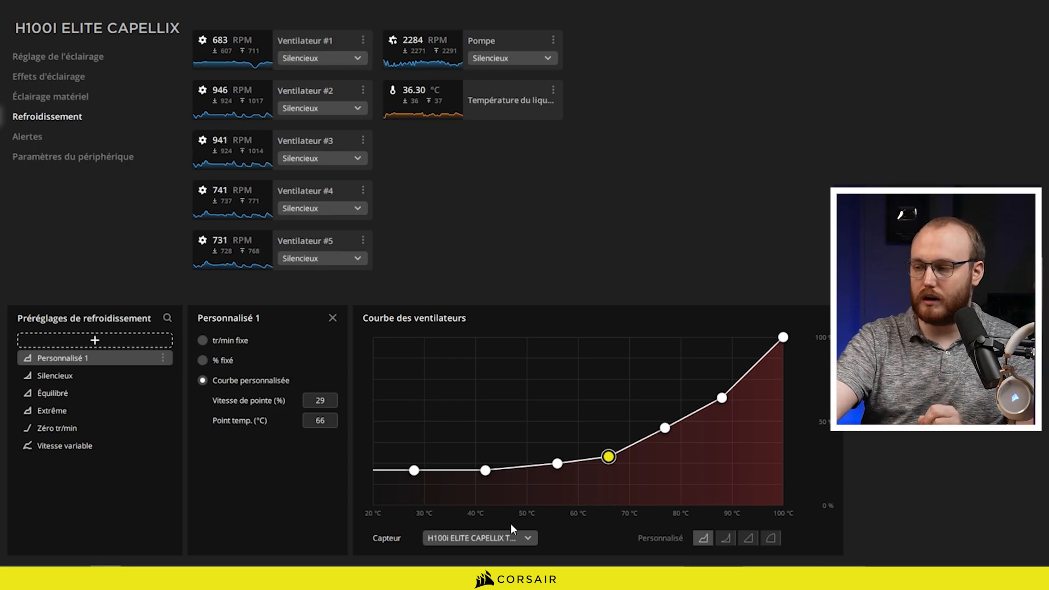
Select the H100i ELITE CAPELLIX coolant temperature as the fan curve's sensor and open the cooler's alerts
{"action": "left_click", "coordinate": [500, 536]}
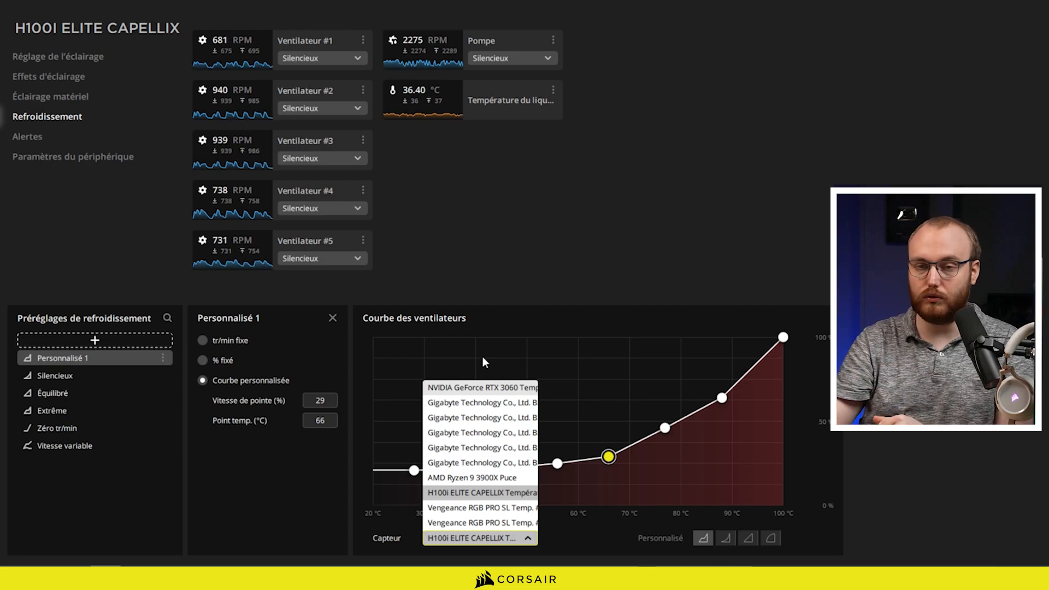
{"action": "left_click", "coordinate": [548, 315]}
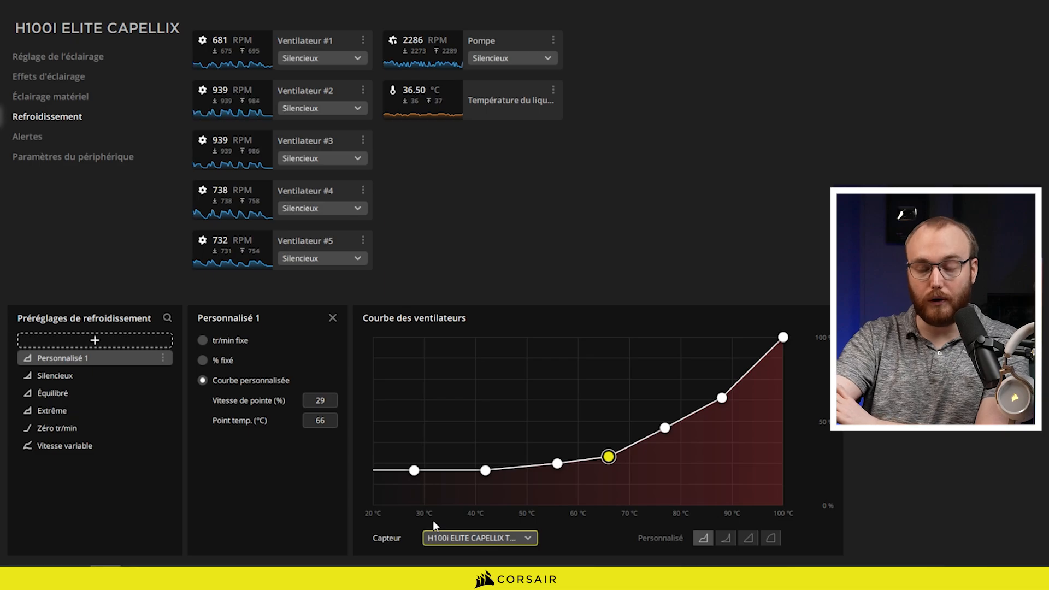
{"action": "left_click", "coordinate": [471, 534]}
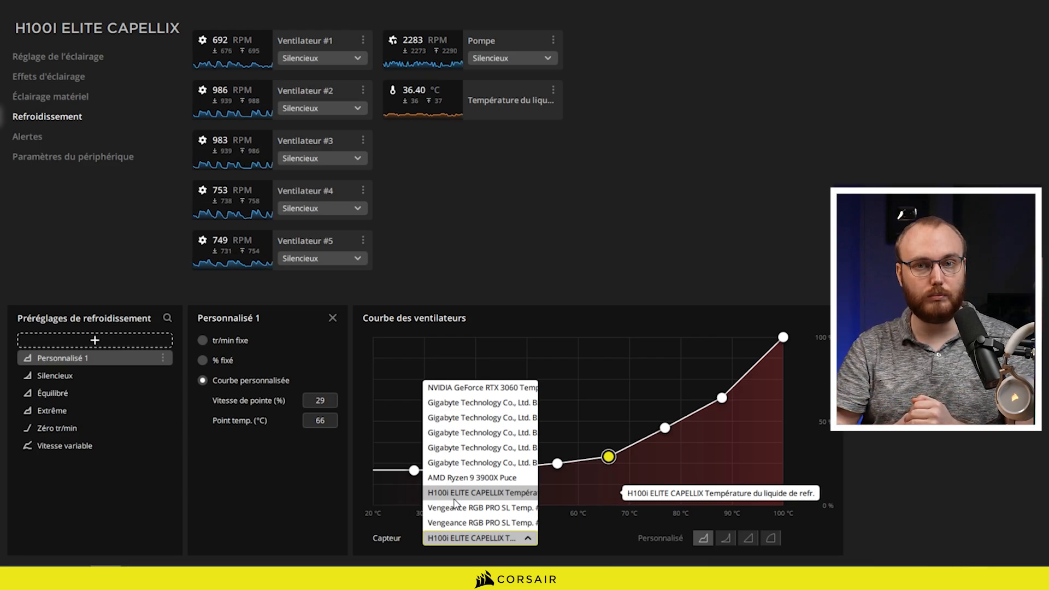
{"action": "left_click", "coordinate": [453, 498]}
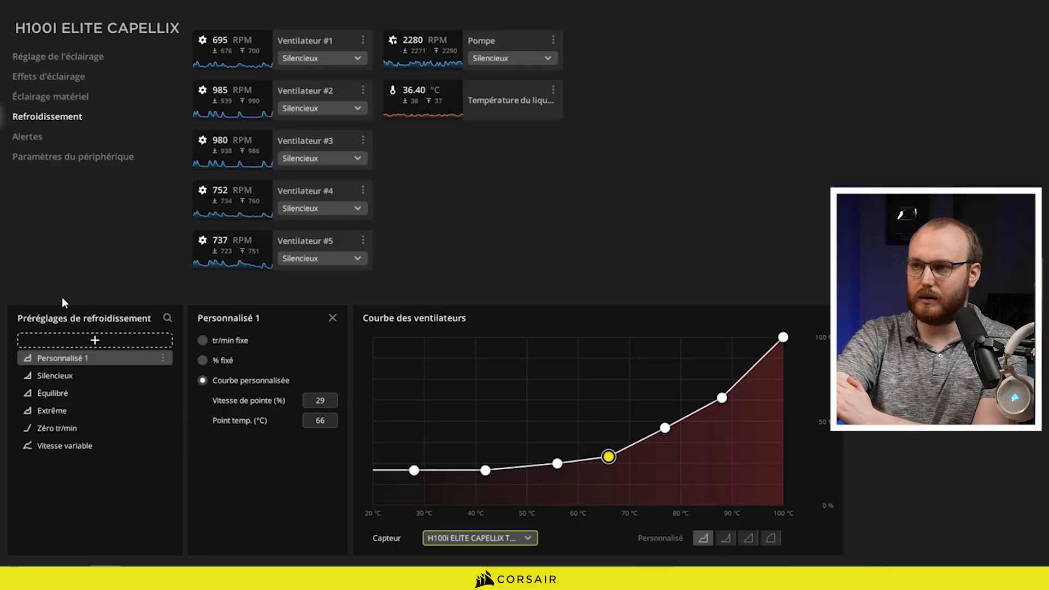
{"action": "left_click", "coordinate": [27, 137]}
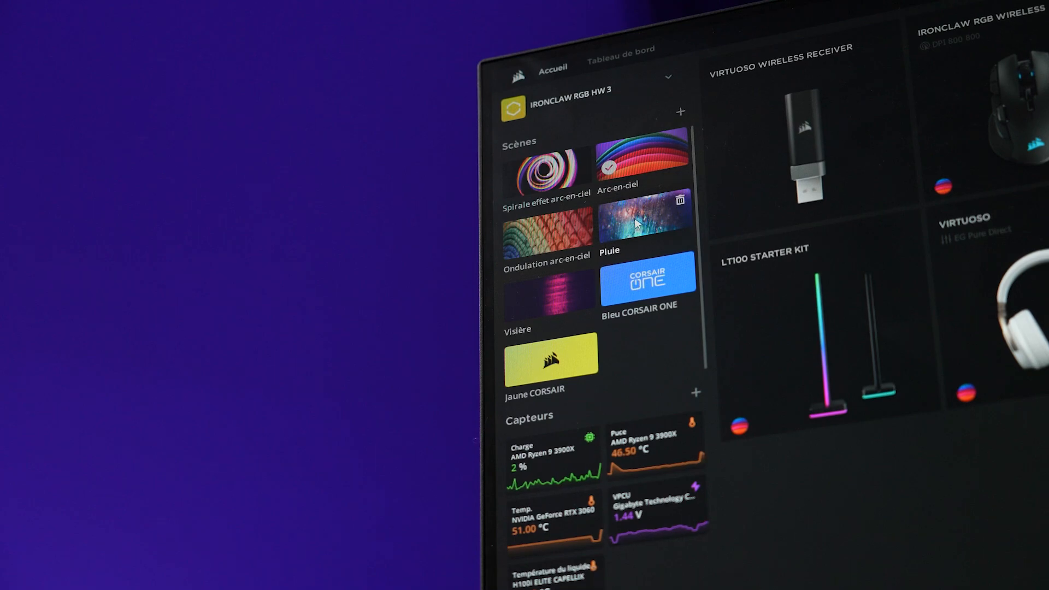
Switch the lighting scene to Bleu CORSAIR ONE, and to Visière
{"action": "left_click", "coordinate": [655, 235]}
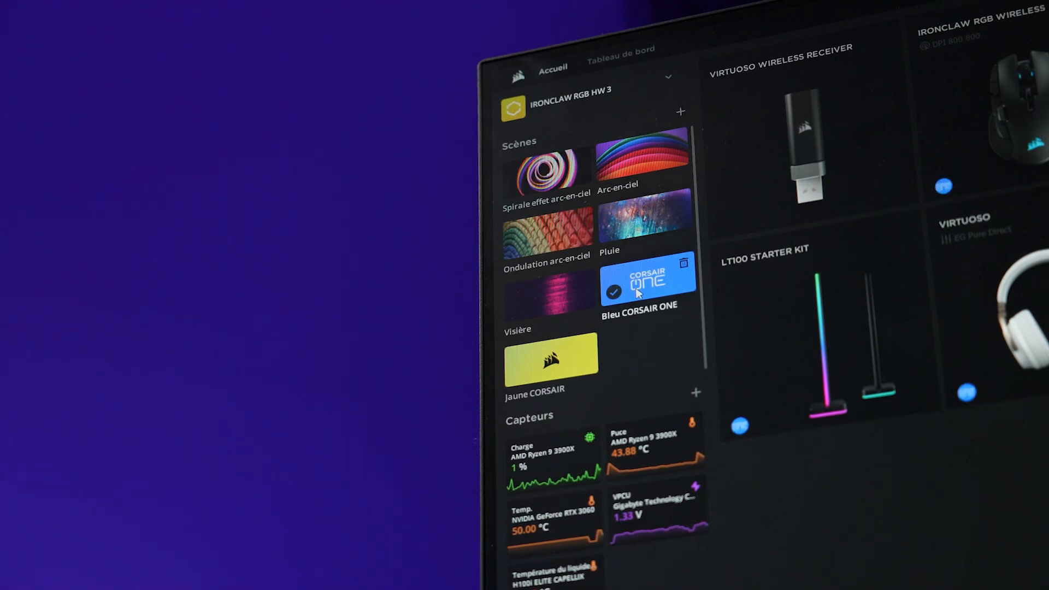
{"action": "left_click", "coordinate": [555, 290]}
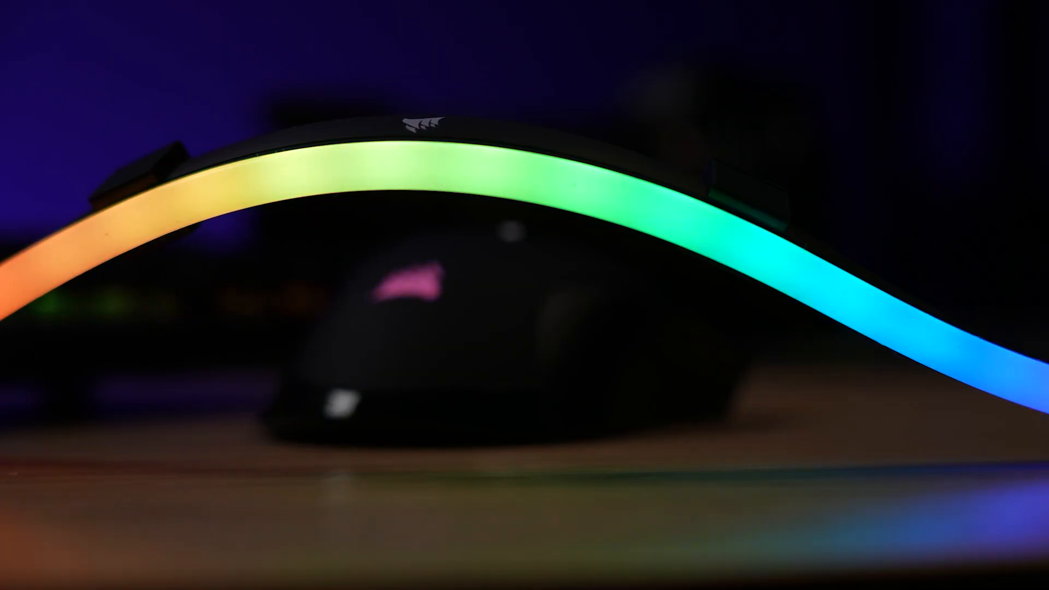